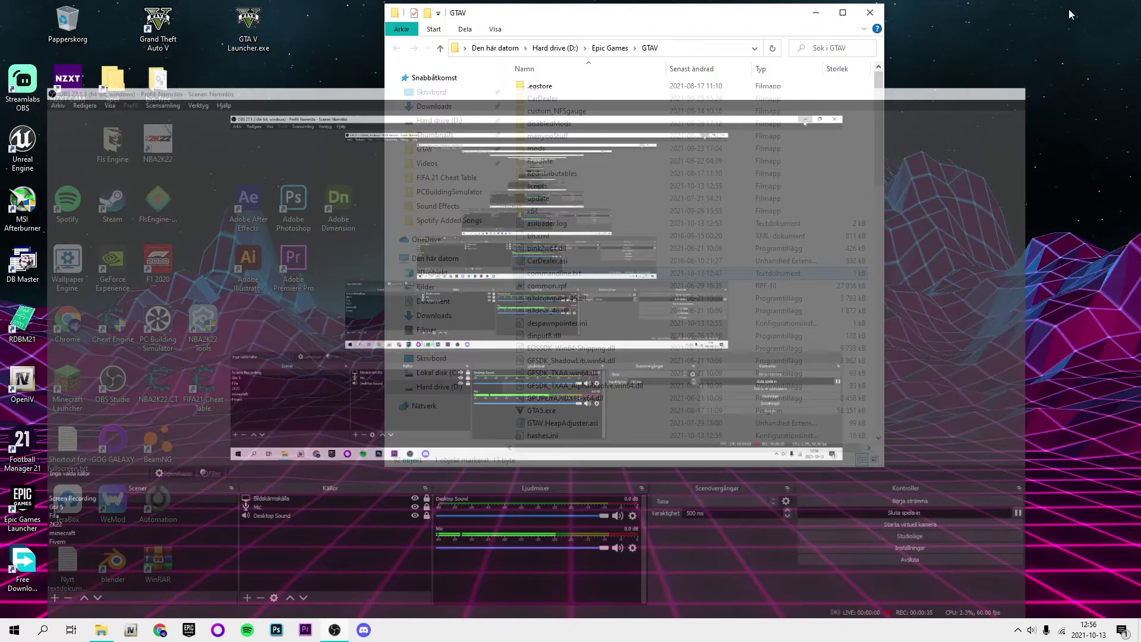
# - Move the GTAV folder window to the right and scroll through its file listing
pyautogui.moveTo(589, 25); pyautogui.dragTo(565, 52)
pyautogui.moveTo(491, 41); pyautogui.dragTo(547, 43)
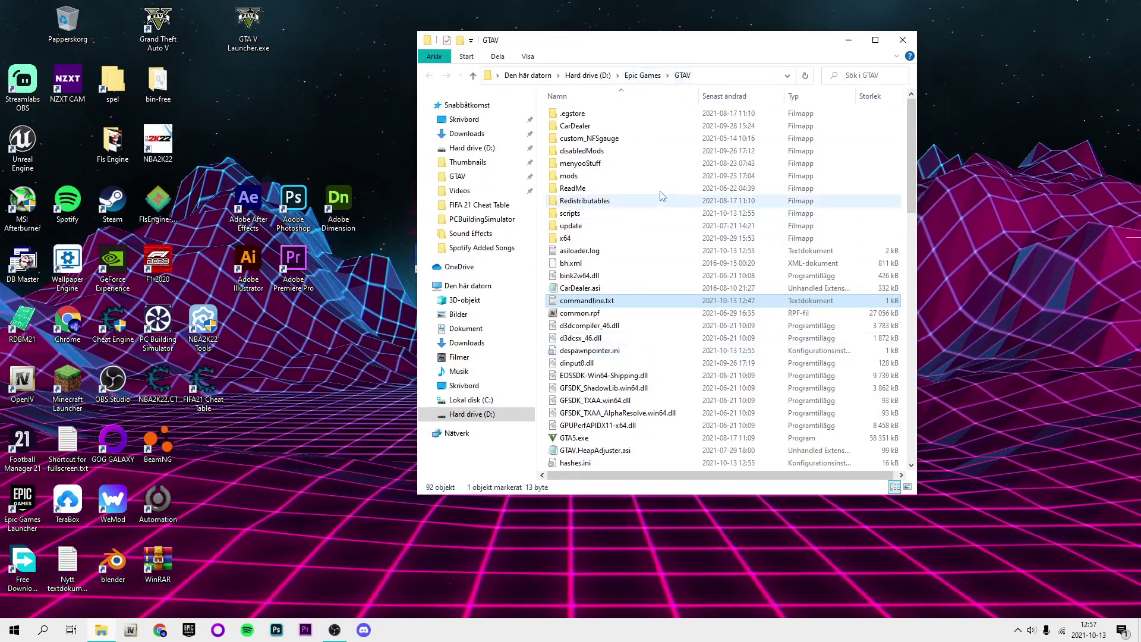
pyautogui.moveTo(740, 51); pyautogui.dragTo(693, 67)
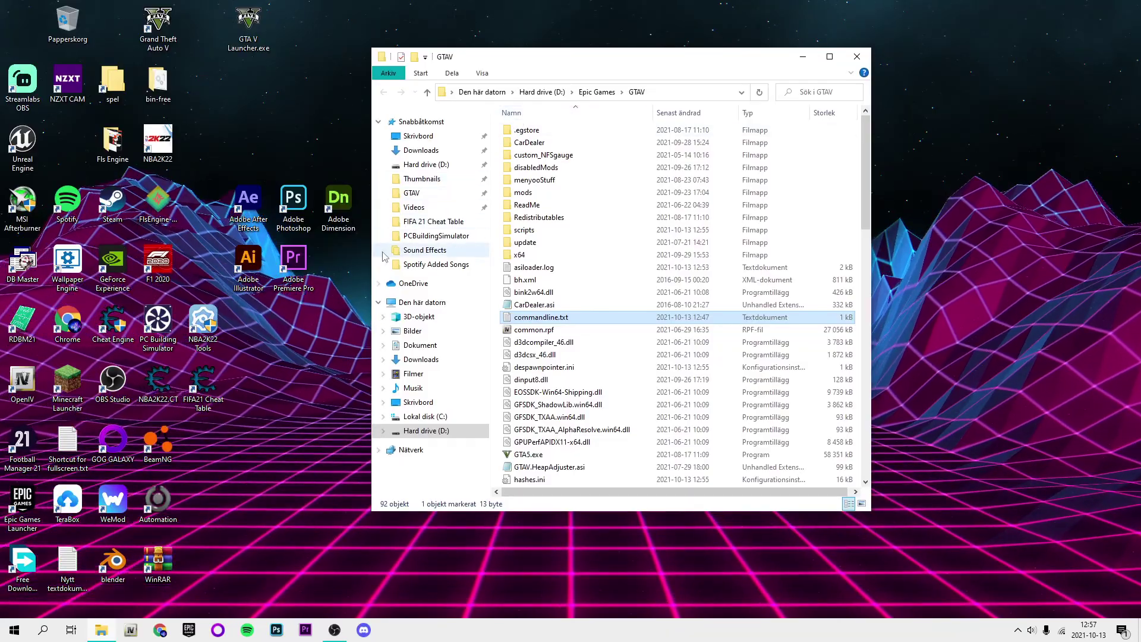
pyautogui.scroll(-9, 557, 207)
pyautogui.scroll(-7, 556, 208)
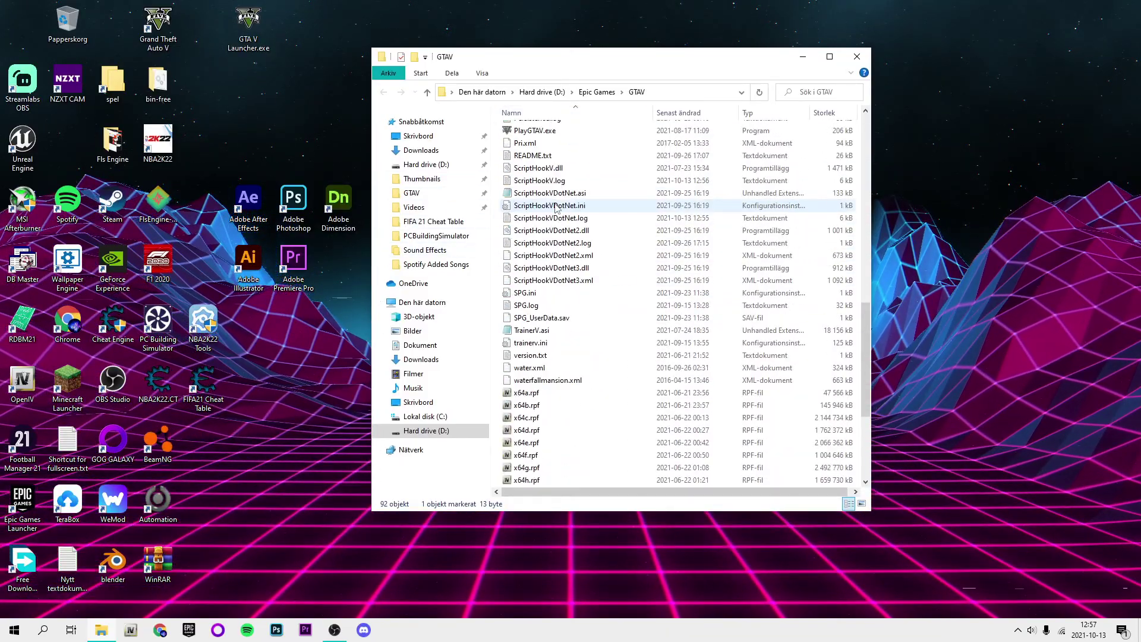
pyautogui.scroll(10, 588, 261)
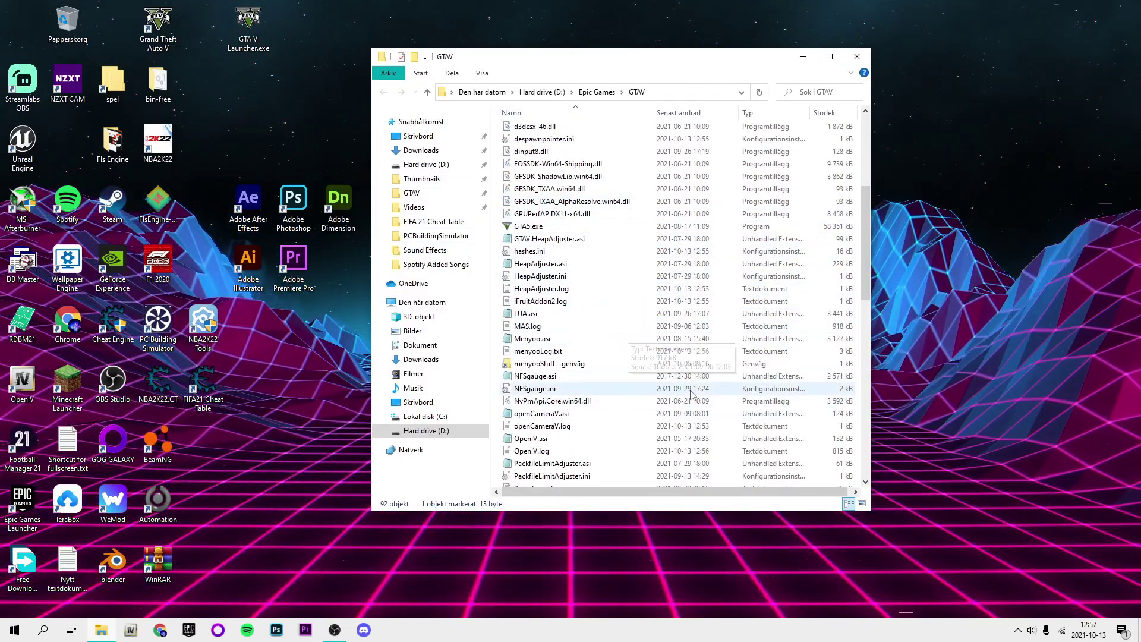
# - Delete the menyooStuff - genväg shortcut, then select commandline.txt
pyautogui.click(570, 363)
pyautogui.press('Delete')
pyautogui.scroll(-12, 587, 363)
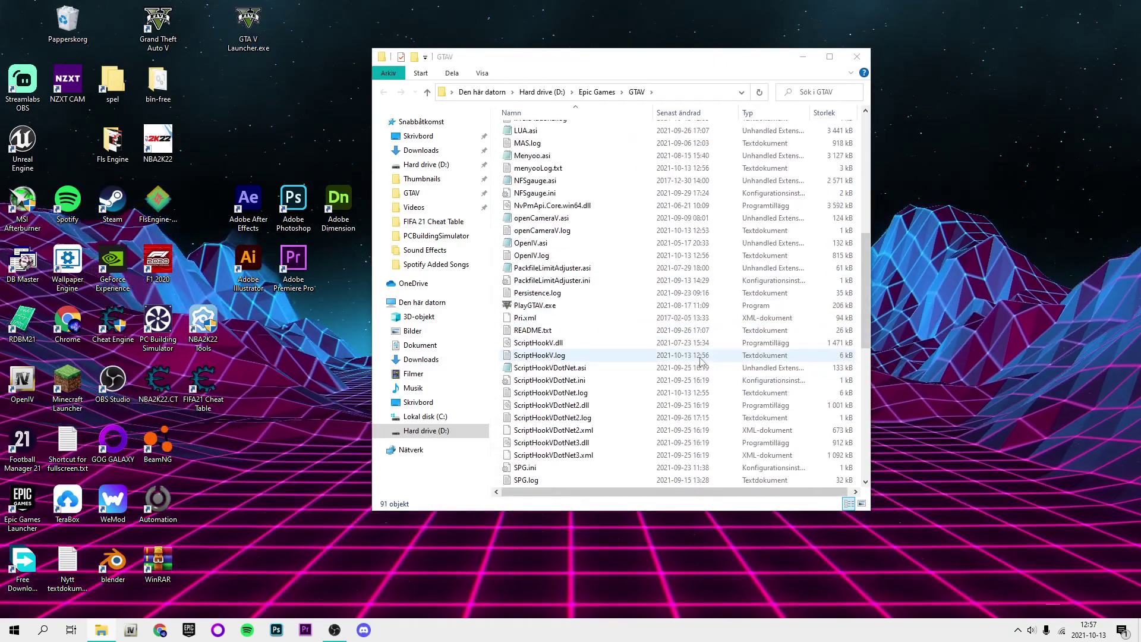
pyautogui.scroll(11, 654, 366)
pyautogui.scroll(7, 677, 363)
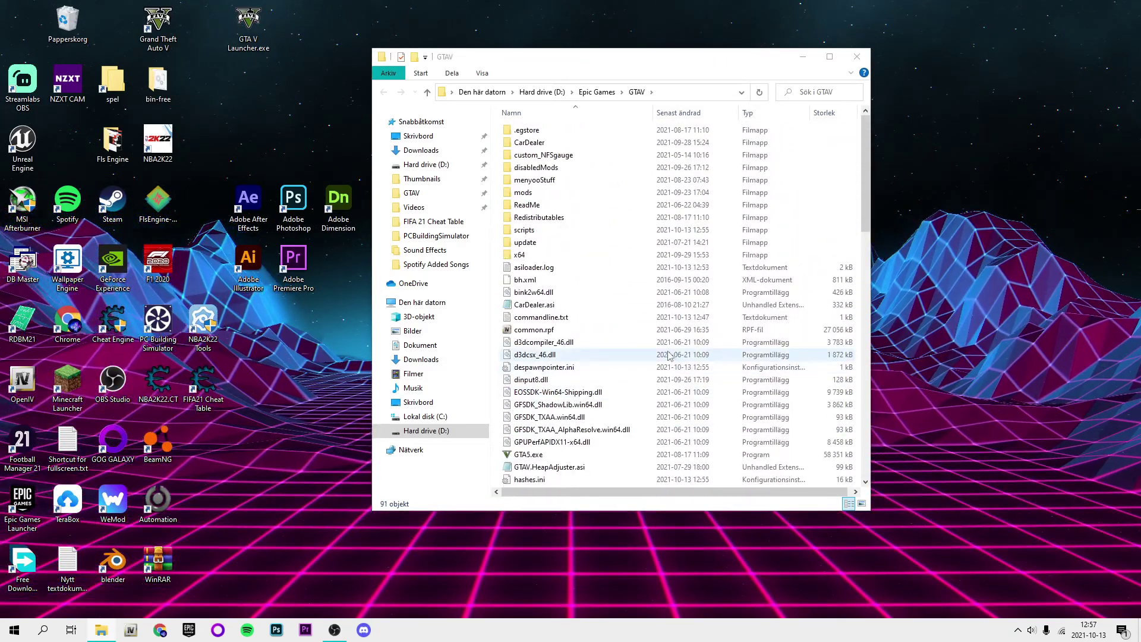
pyautogui.scroll(-16, 666, 351)
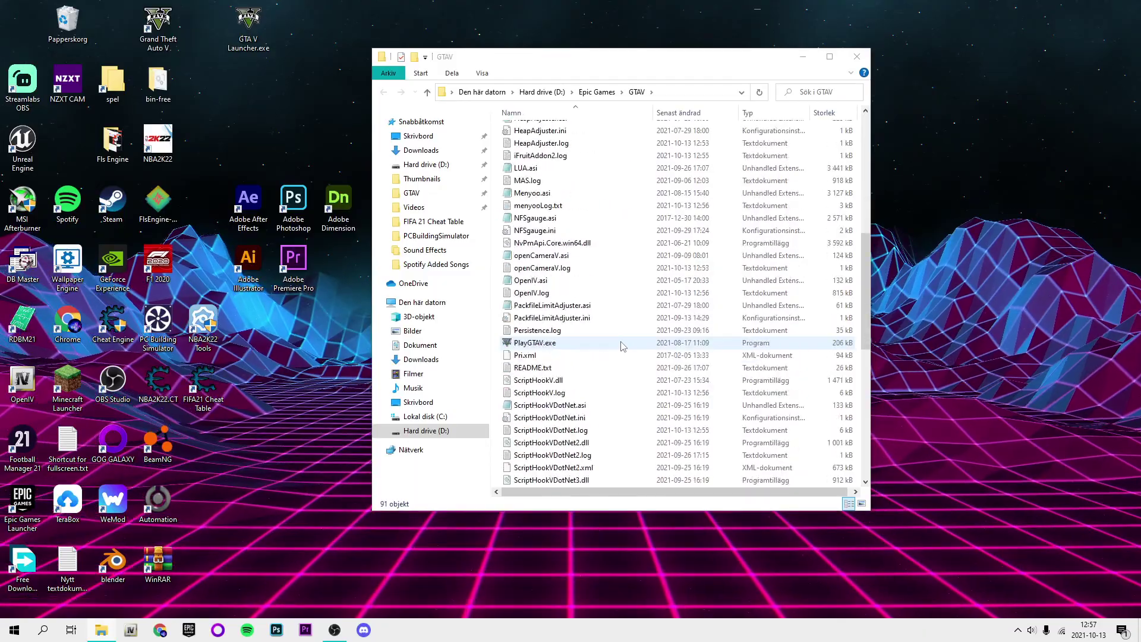
pyautogui.scroll(16, 618, 342)
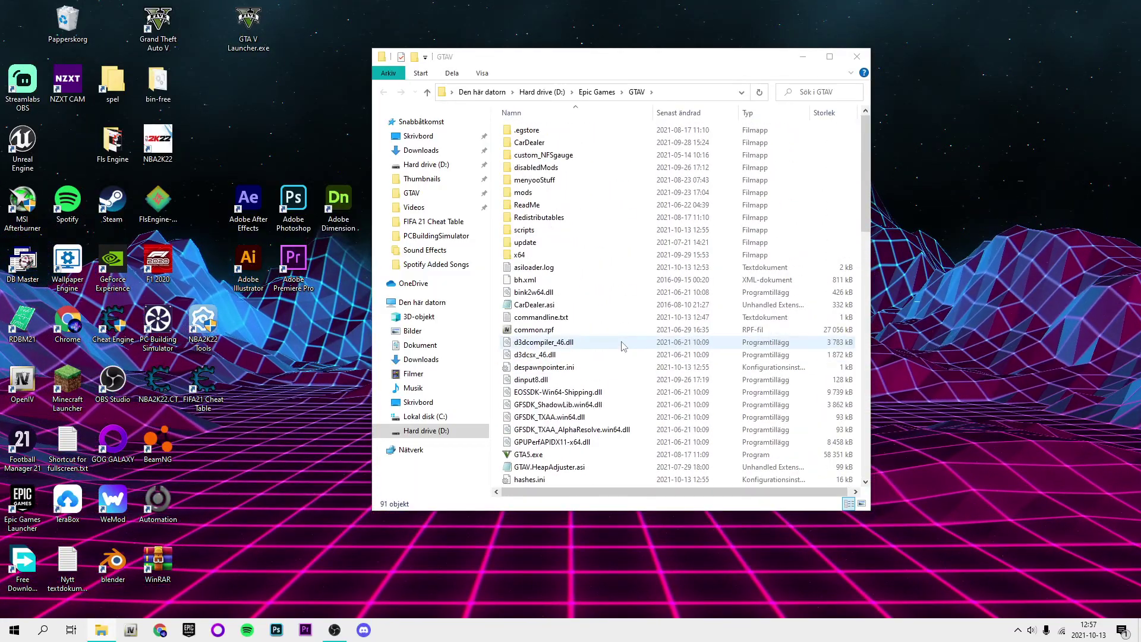
pyautogui.moveTo(564, 367); pyautogui.dragTo(527, 468)
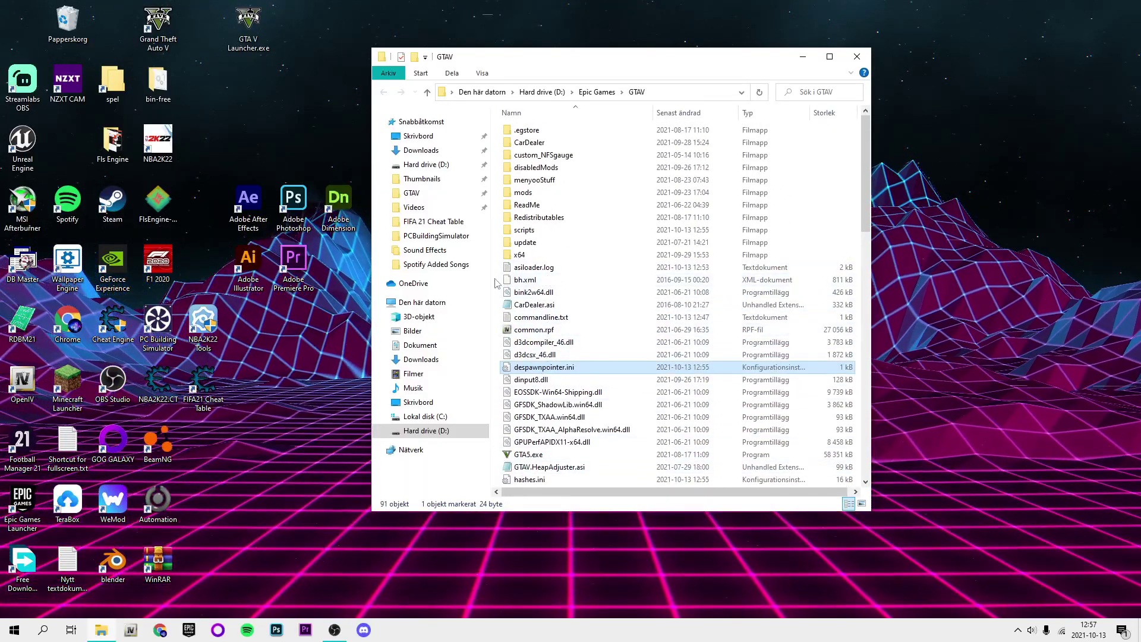
pyautogui.click(538, 317)
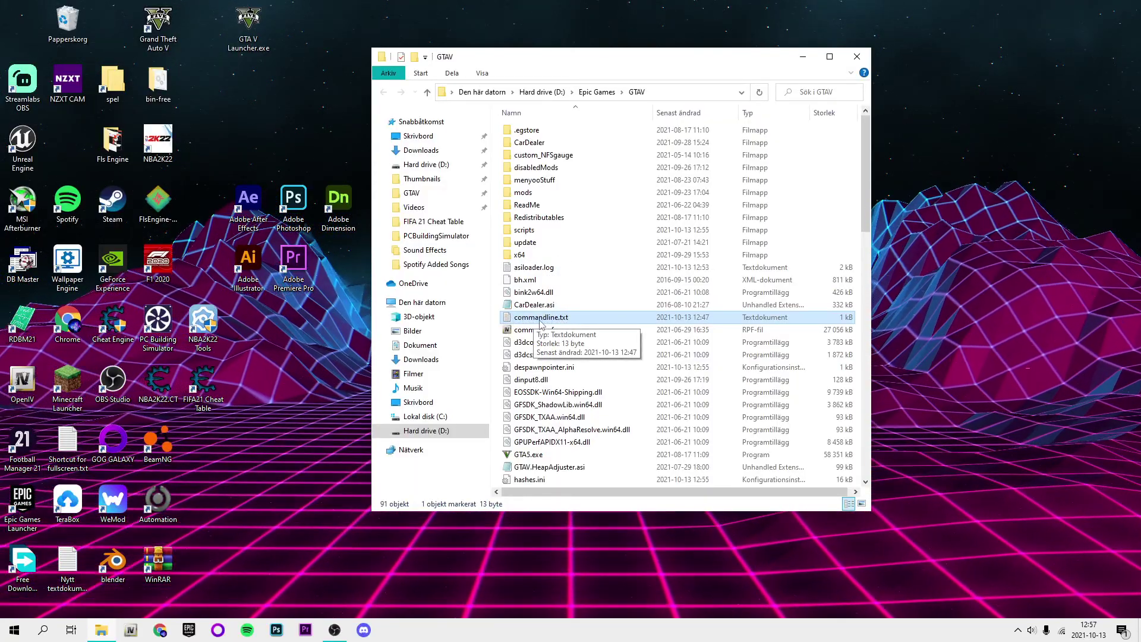
# - Open commandline.txt in Notepad and select its -scOfflineOnly line
pyautogui.doubleClick(540, 321)
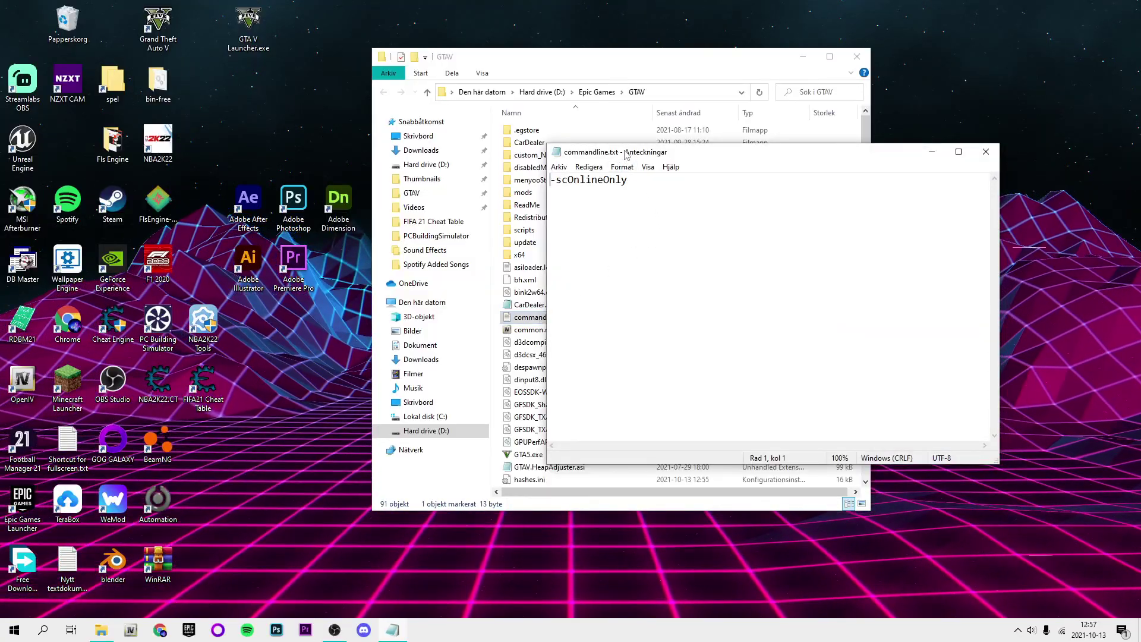
pyautogui.moveTo(626, 156); pyautogui.dragTo(481, 146)
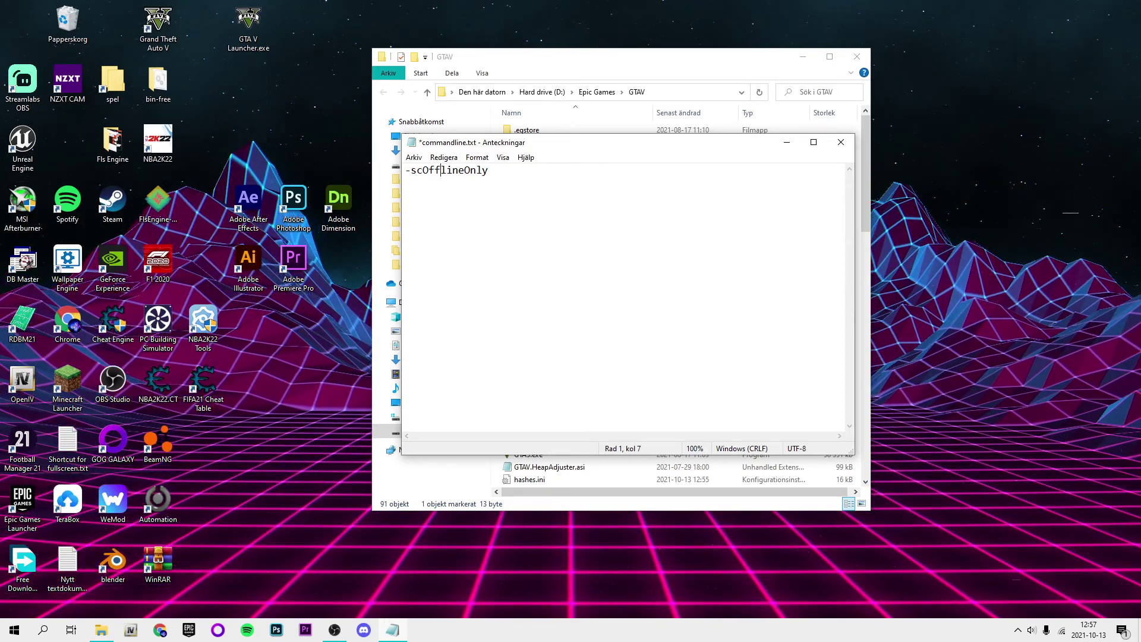
pyautogui.press('Left')
pyautogui.press('Left')
pyautogui.press('Left')
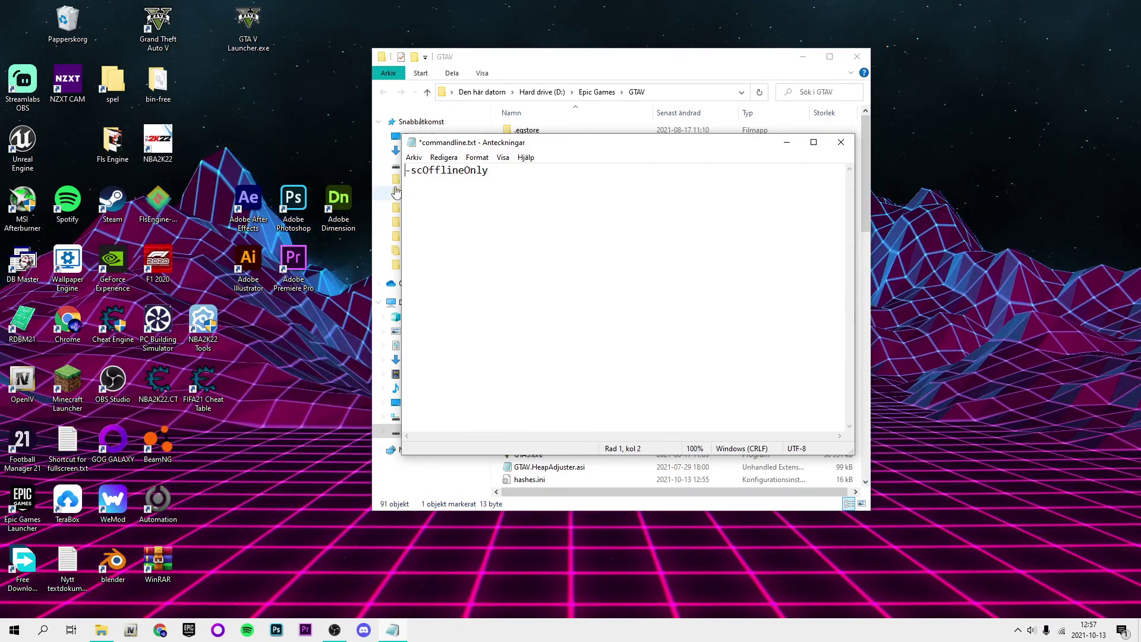
pyautogui.click(409, 181)
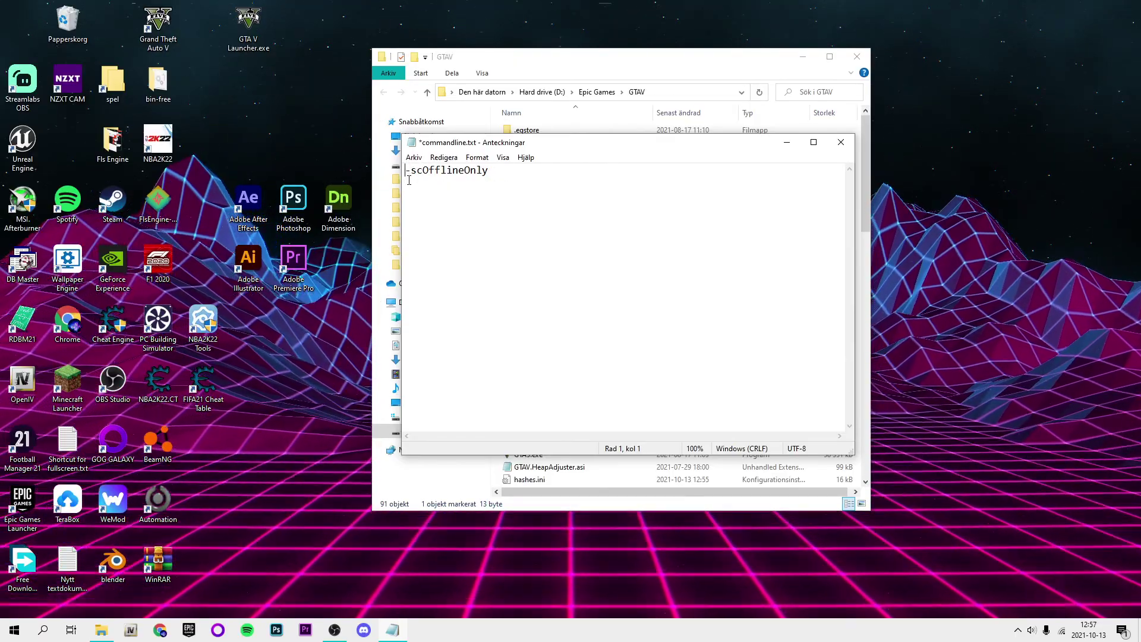
pyautogui.press('Right')
pyautogui.press('Right')
pyautogui.press('Right')
pyautogui.press('Right')
pyautogui.press('Right')
pyautogui.press('Right')
pyautogui.press('Right')
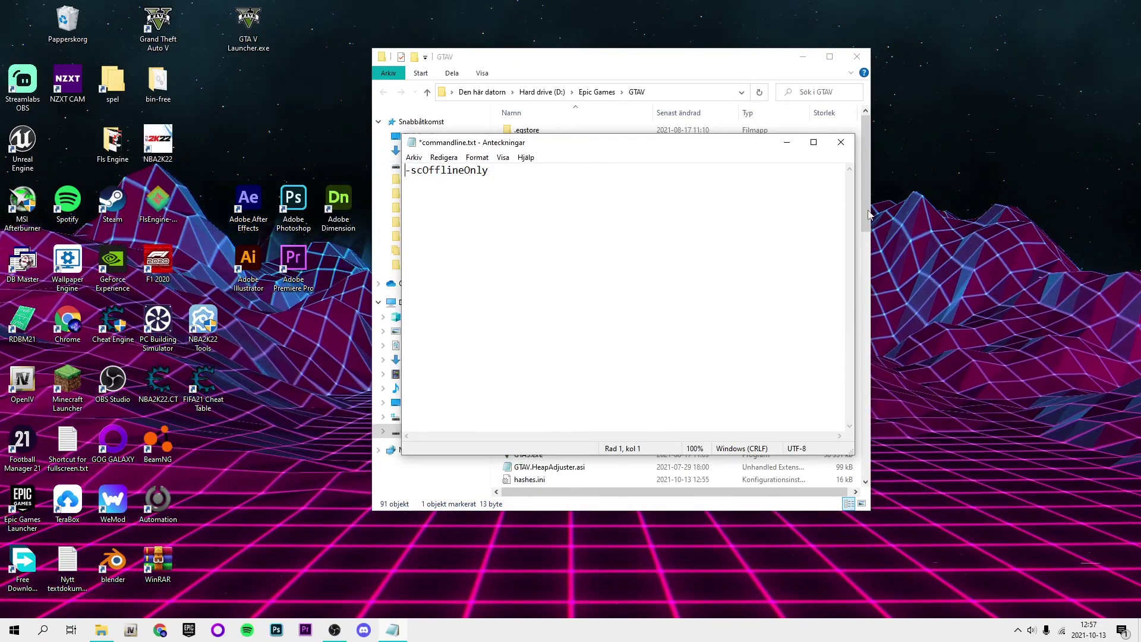
pyautogui.moveTo(517, 196); pyautogui.dragTo(318, 180)
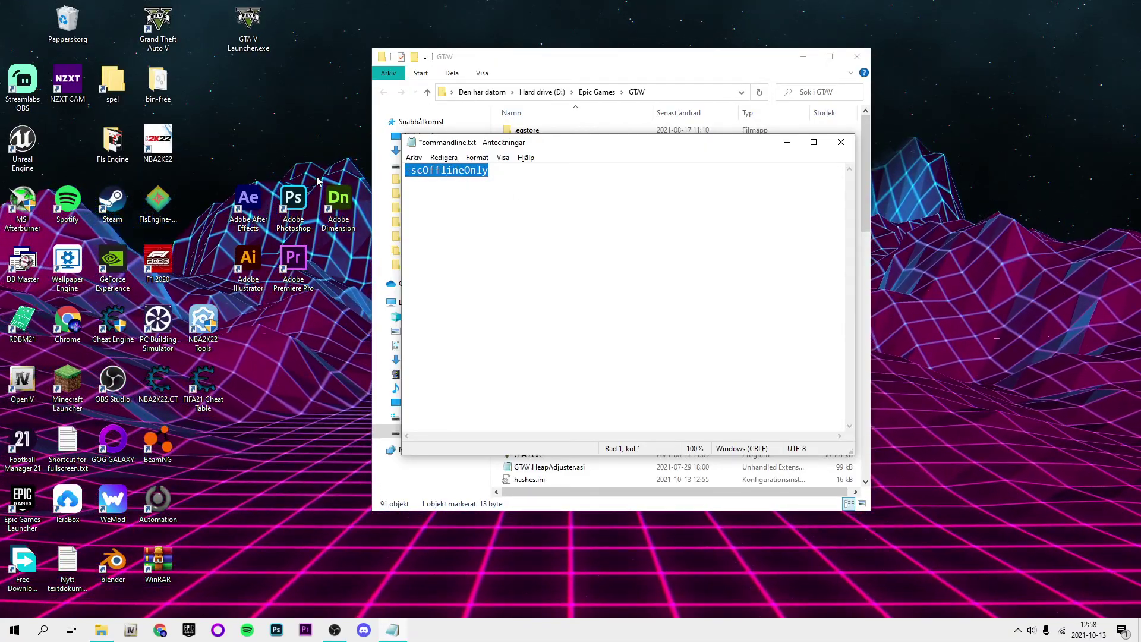
# - Retype the line as -scOfflineOnly, then close Notepad without saving
pyautogui.write('-scO')
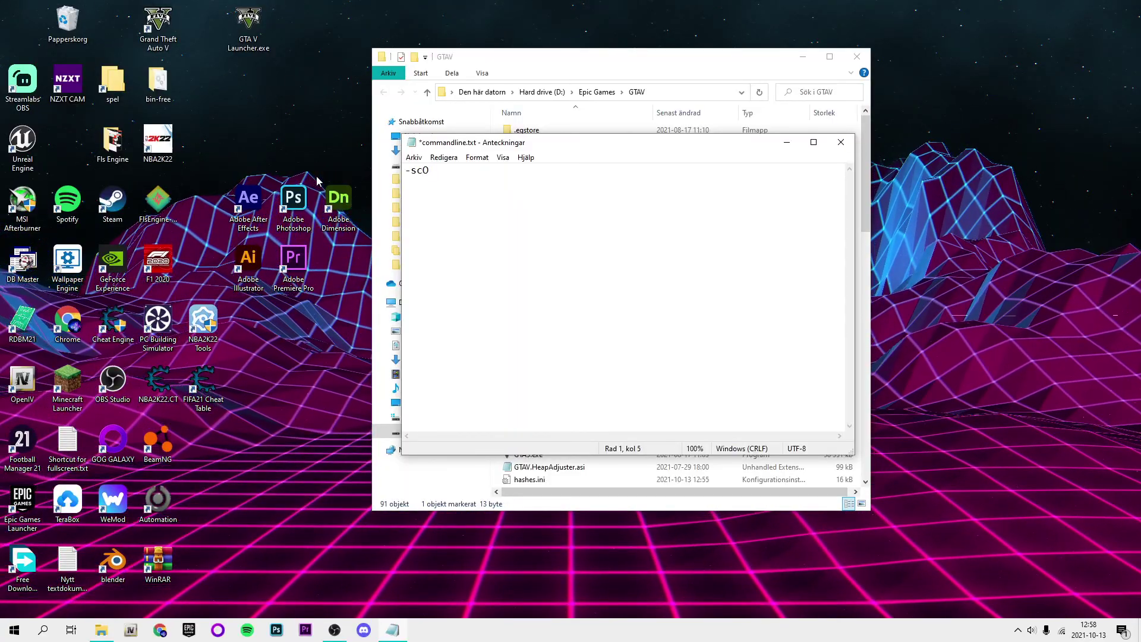
pyautogui.write('fgfg')
pyautogui.press('Left')
pyautogui.press('Delete')
pyautogui.press('BackSpace')
pyautogui.press('BackSpace')
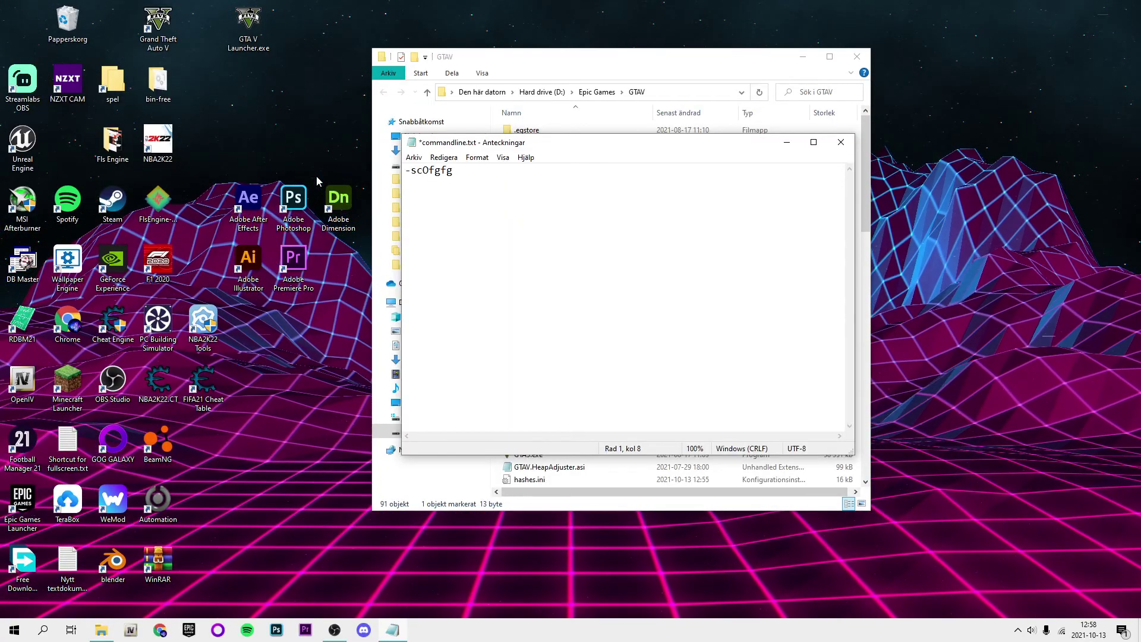
pyautogui.press('dead_acute')
pyautogui.write('f')
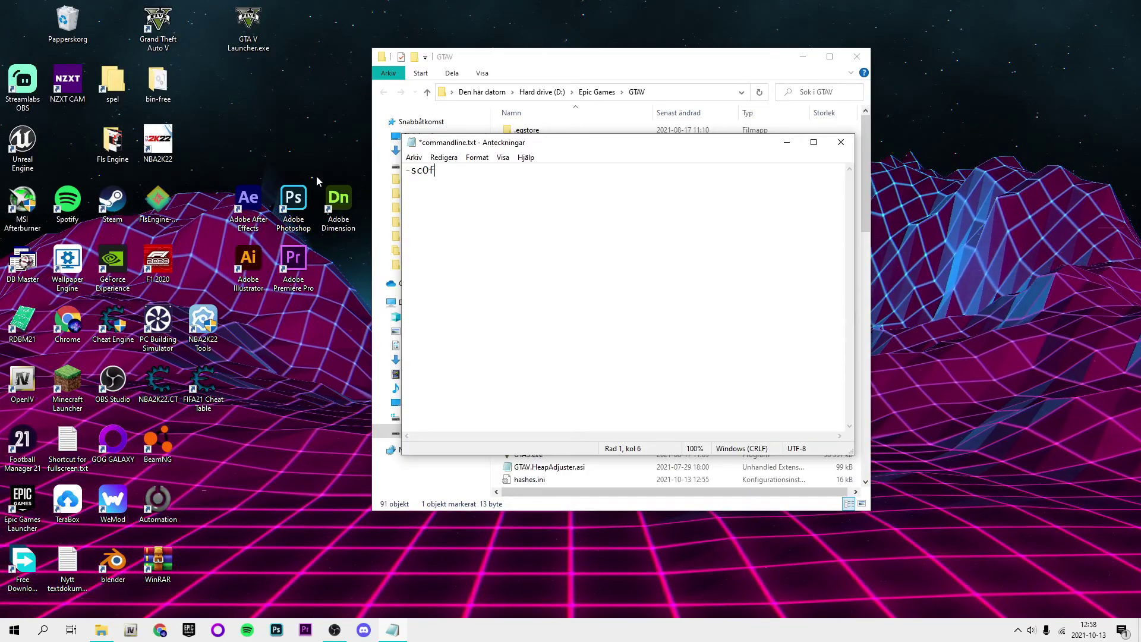
pyautogui.write('flineOn')
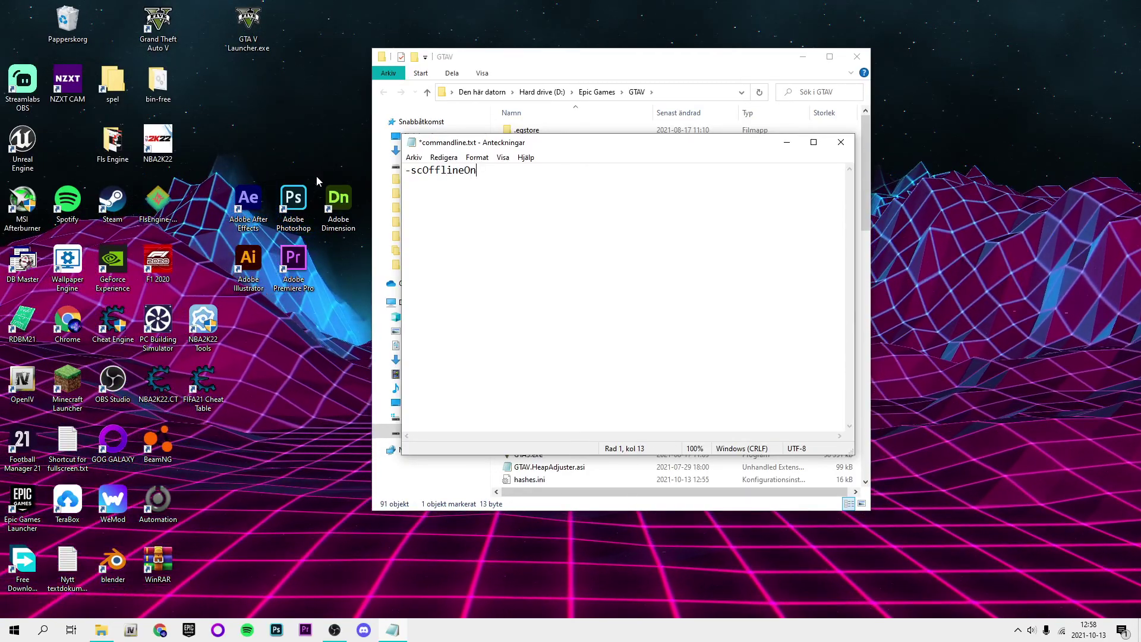
pyautogui.write('ly')
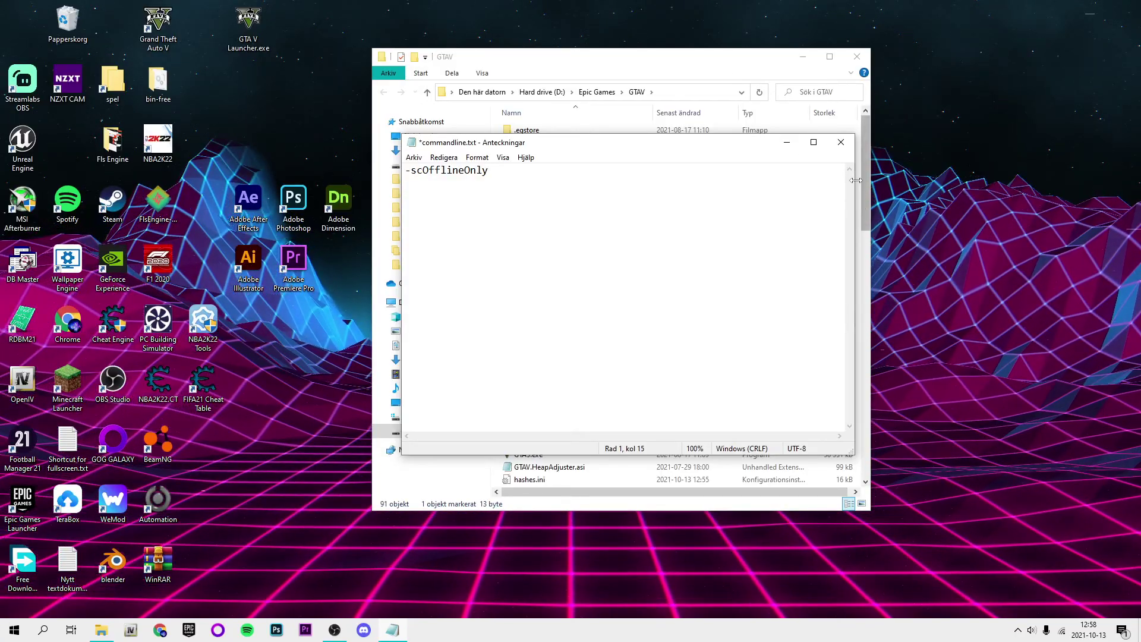
pyautogui.click(840, 142)
pyautogui.click(591, 324)
pyautogui.doubleClick(540, 317)
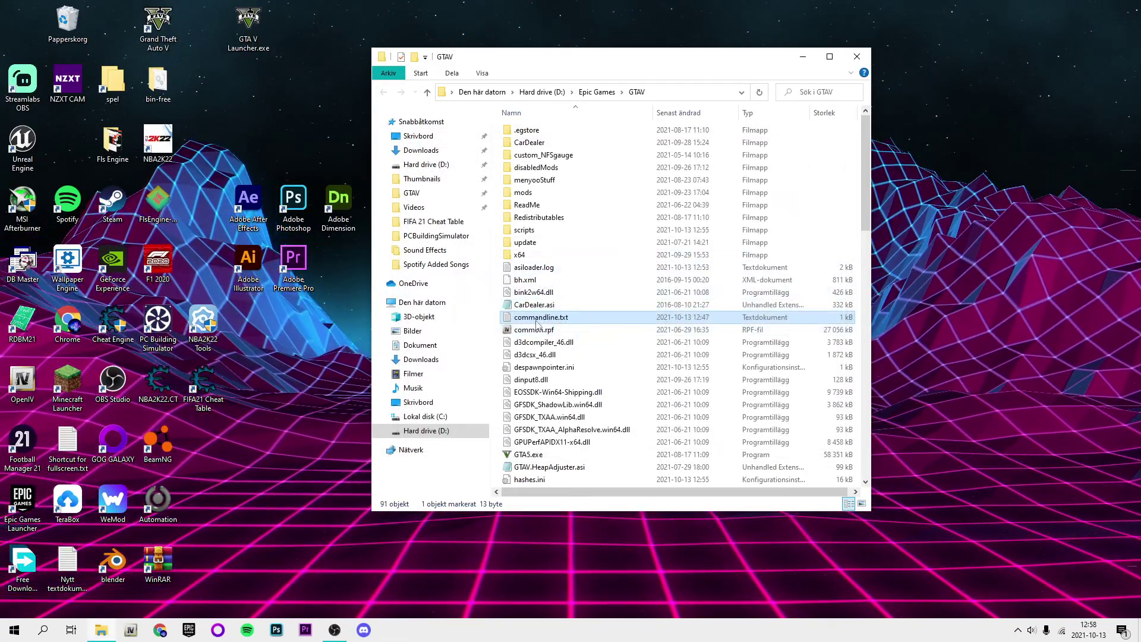
pyautogui.moveTo(484, 179); pyautogui.dragTo(406, 172)
pyautogui.click(486, 183)
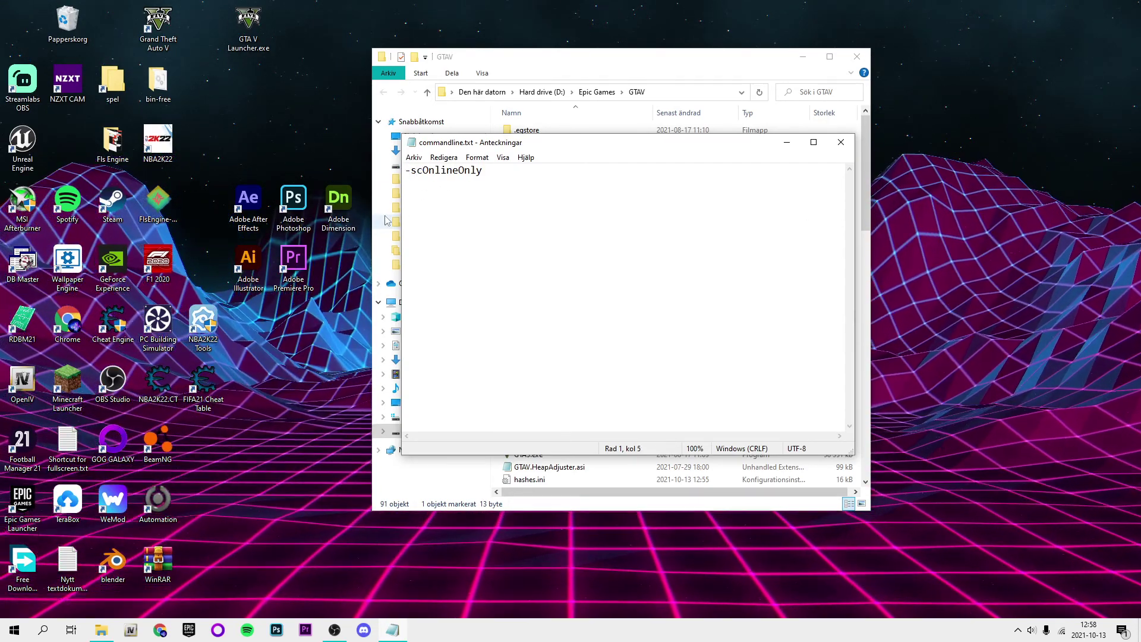
pyautogui.press('Right')
pyautogui.press('Right')
pyautogui.press('Right')
pyautogui.press('Right')
pyautogui.press('Right')
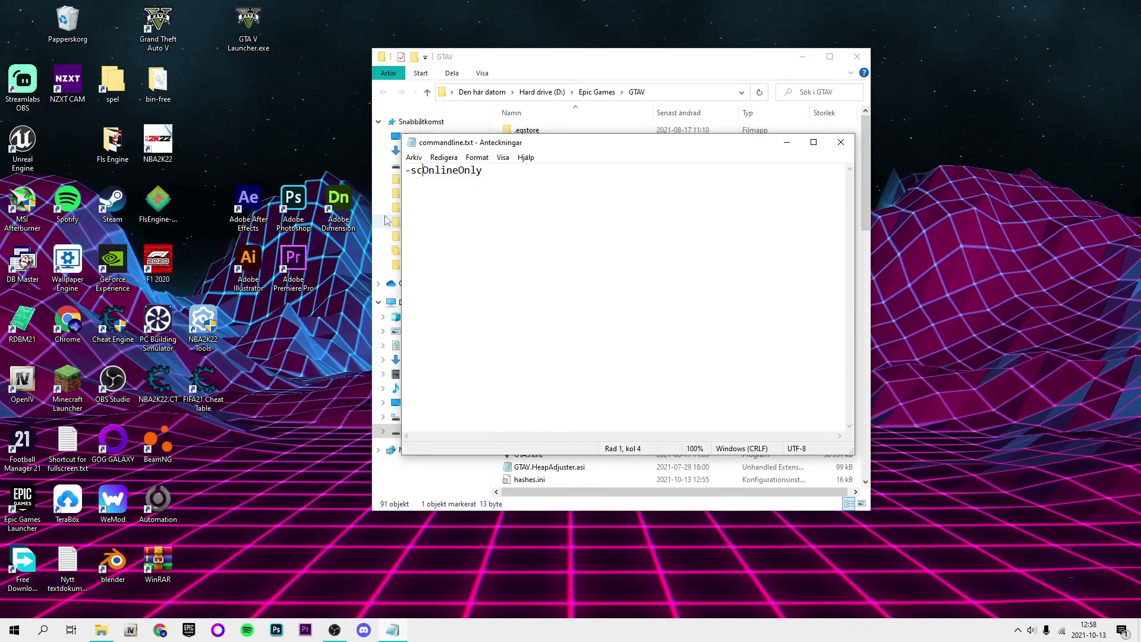
pyautogui.press('Left')
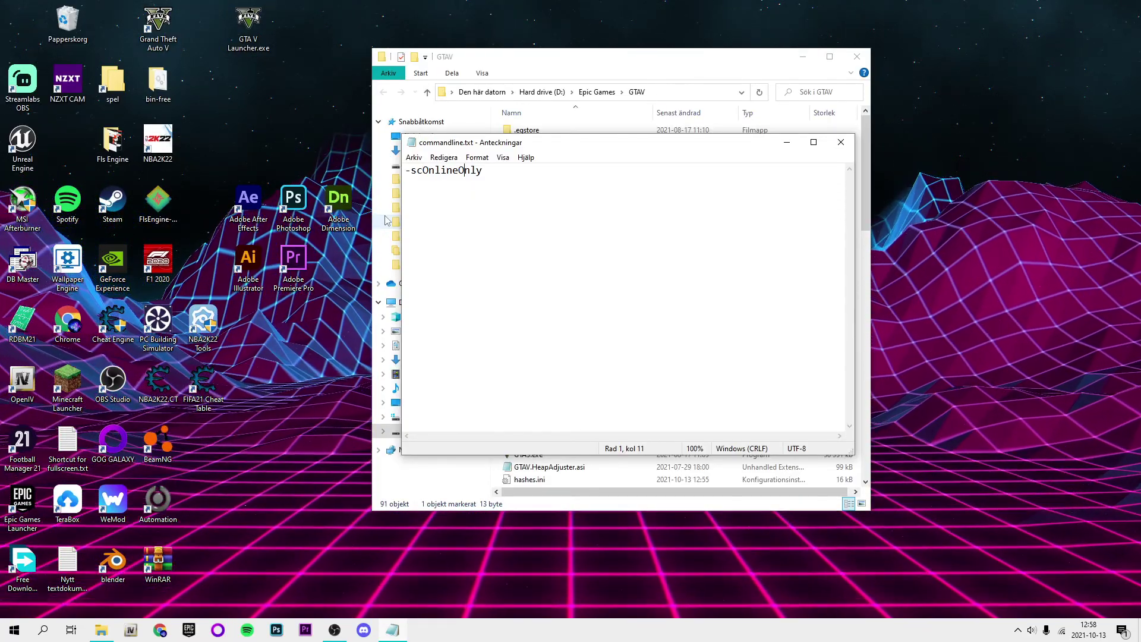
pyautogui.press('Right')
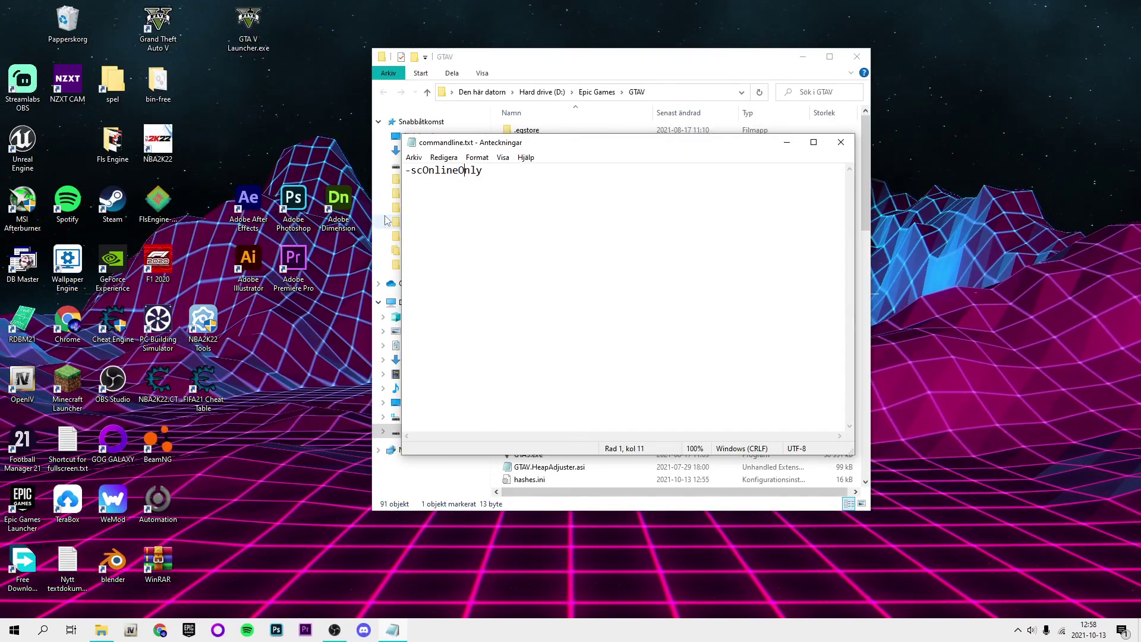
# - Close the GTAV folder, launch Grand Theft Auto V from its desktop shortcut, and approve the UAC prompt
pyautogui.click(841, 142)
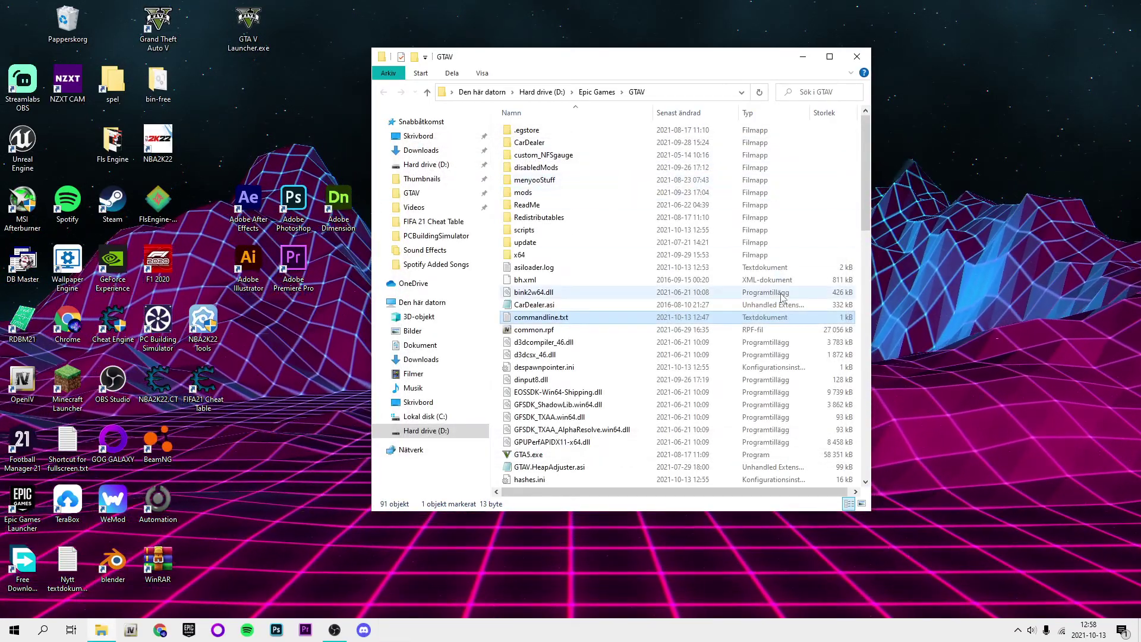
pyautogui.scroll(-5, 595, 208)
pyautogui.scroll(5, 776, 130)
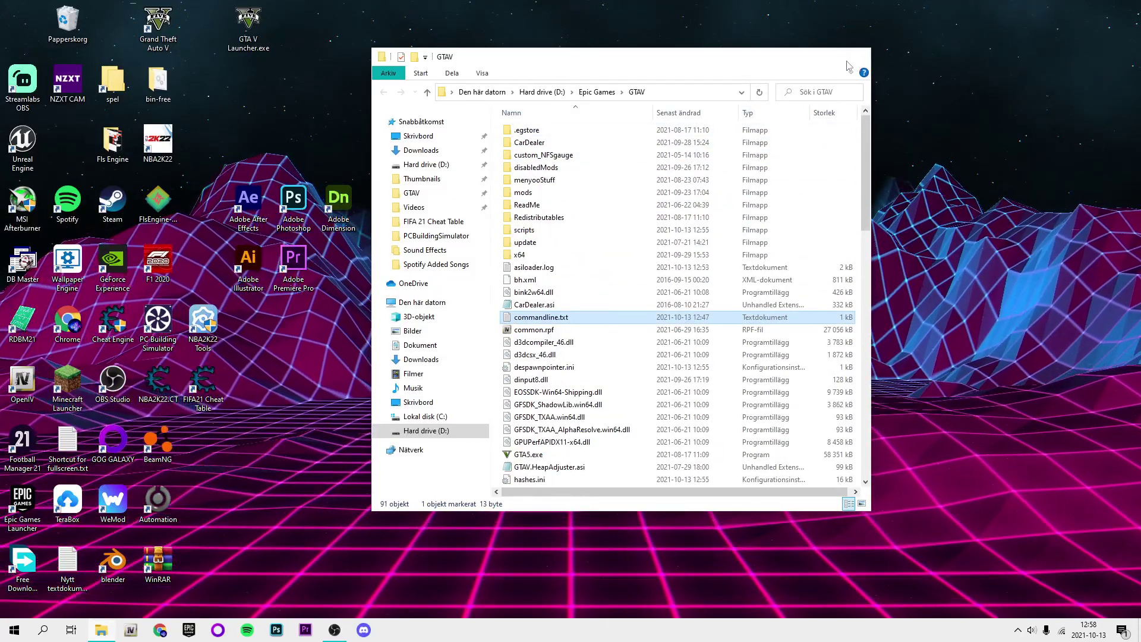
pyautogui.click(856, 57)
pyautogui.doubleClick(158, 27)
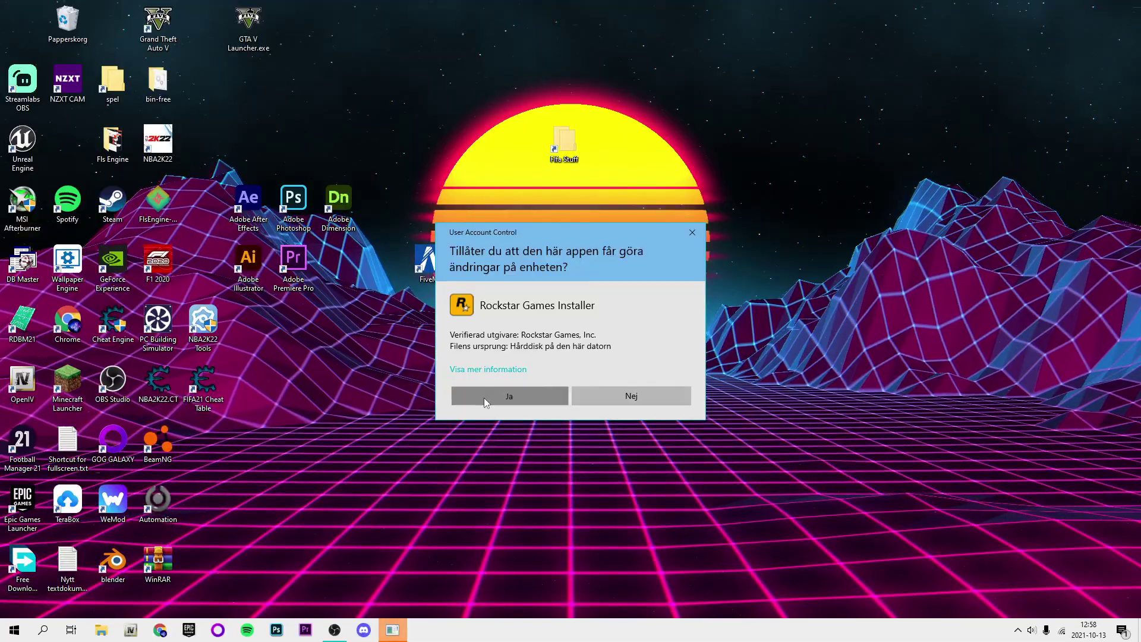
pyautogui.click(483, 397)
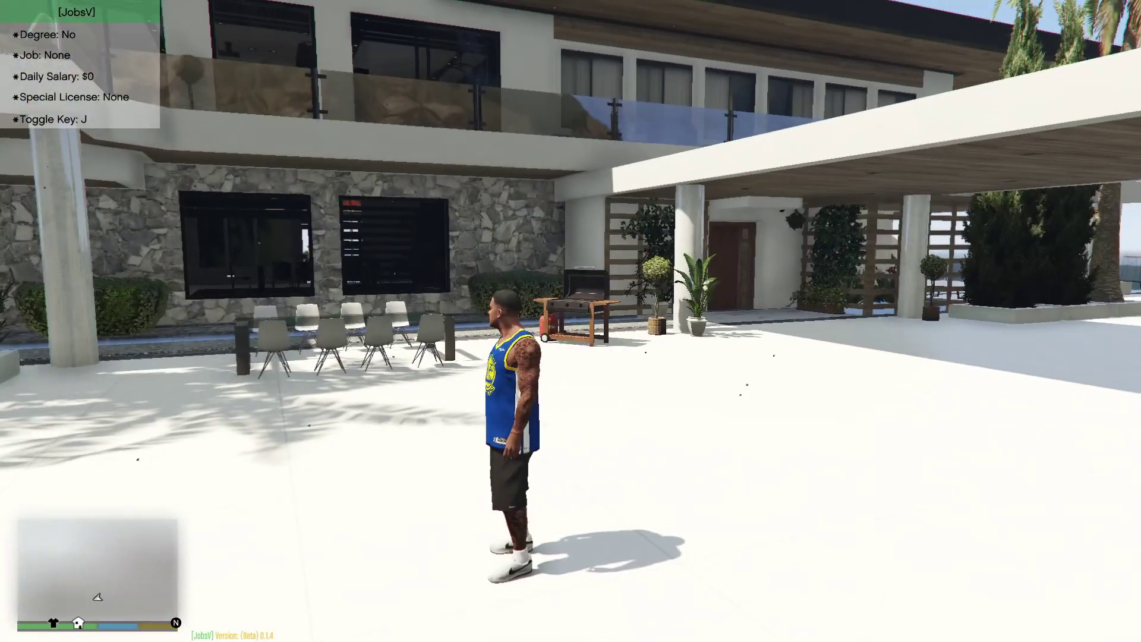
# - Run Franklin toward the house, pause and resume, then climb the stairs by the table-tennis table
pyautogui.press('j')
pyautogui.press('w')
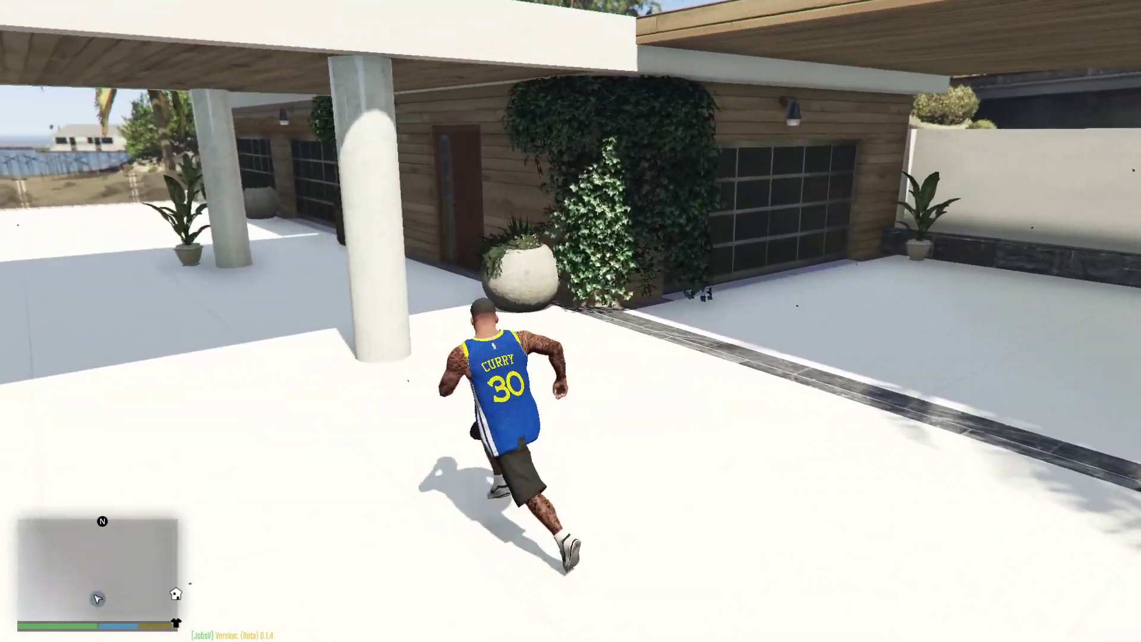
pyautogui.press('Escape')
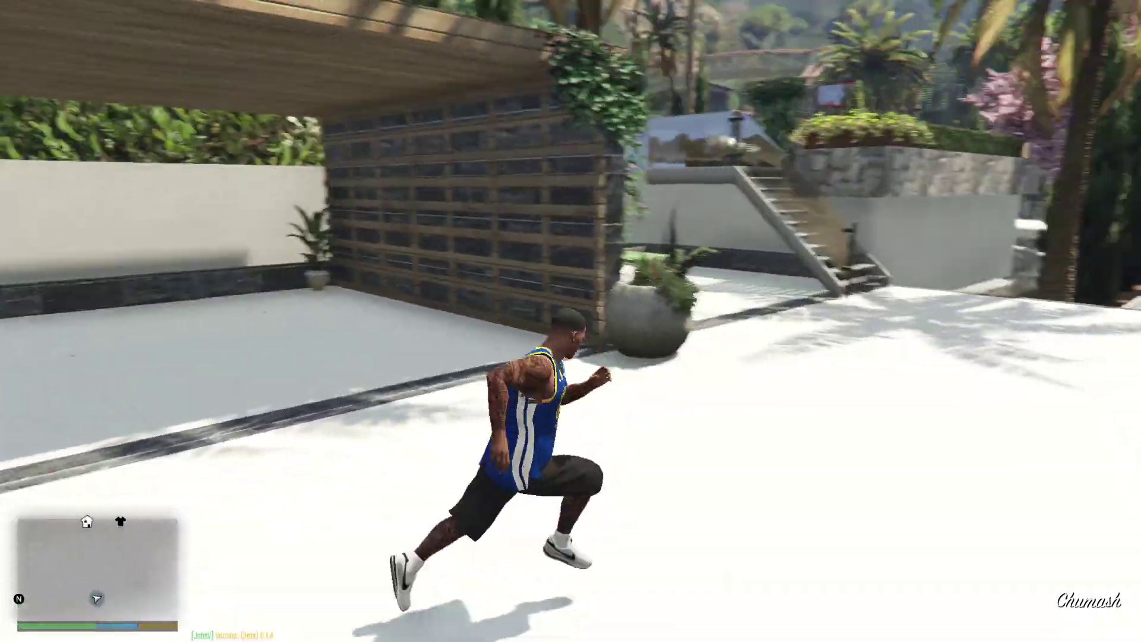
pyautogui.press('d')
pyautogui.press('w')
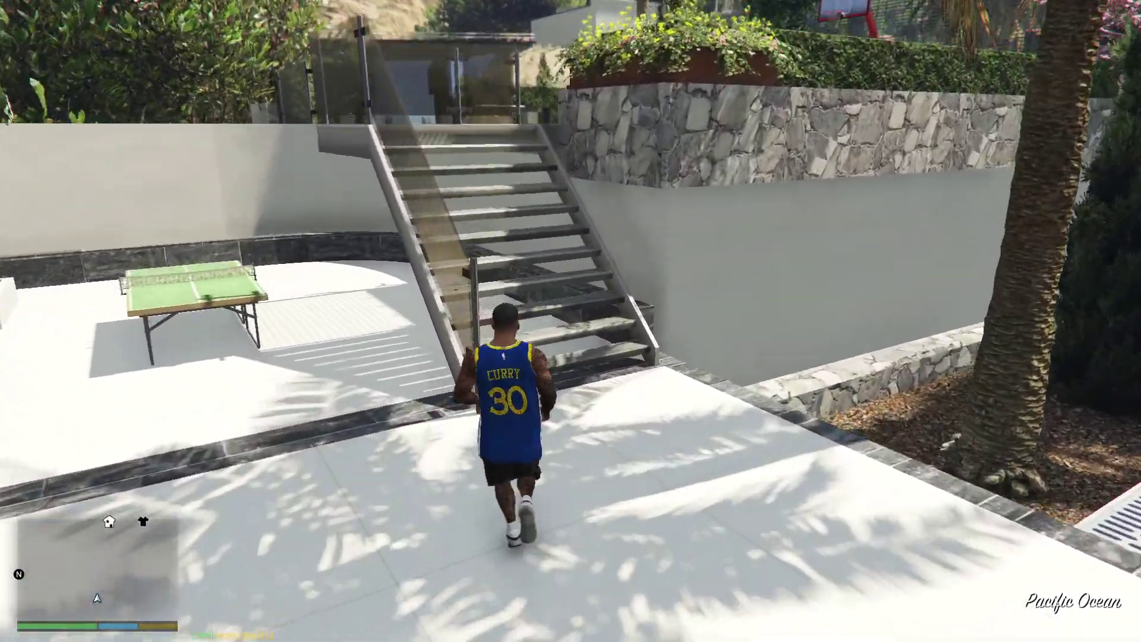